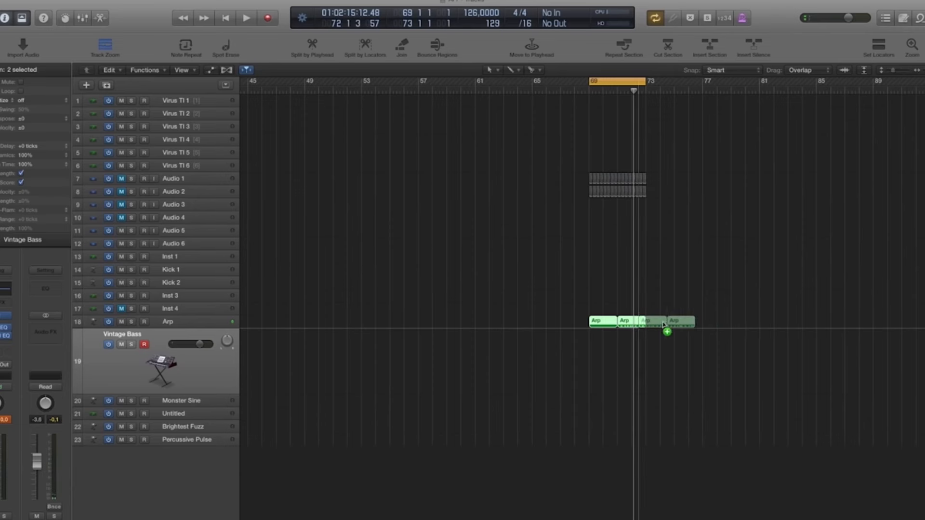
Step: Duplicate the two Arp regions to bar 73 and extend the cycle range to bar 77
{"action": "left_click_drag", "start_coordinate": [665, 329], "coordinate": [655, 326]}
{"action": "left_click_drag", "start_coordinate": [644, 81], "coordinate": [702, 80]}
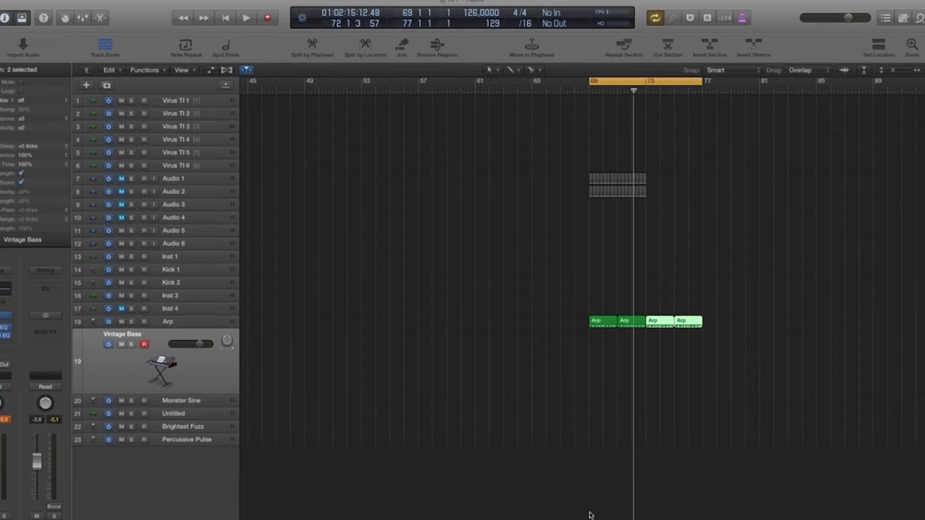
Step: Create an empty Vintage Bass region from bar 69 to 77 and open it in the Piano Roll, fitted to view
{"action": "left_click", "coordinate": [598, 373]}
{"action": "left_click_drag", "start_coordinate": [600, 388], "coordinate": [702, 393]}
{"action": "double_click", "coordinate": [616, 349]}
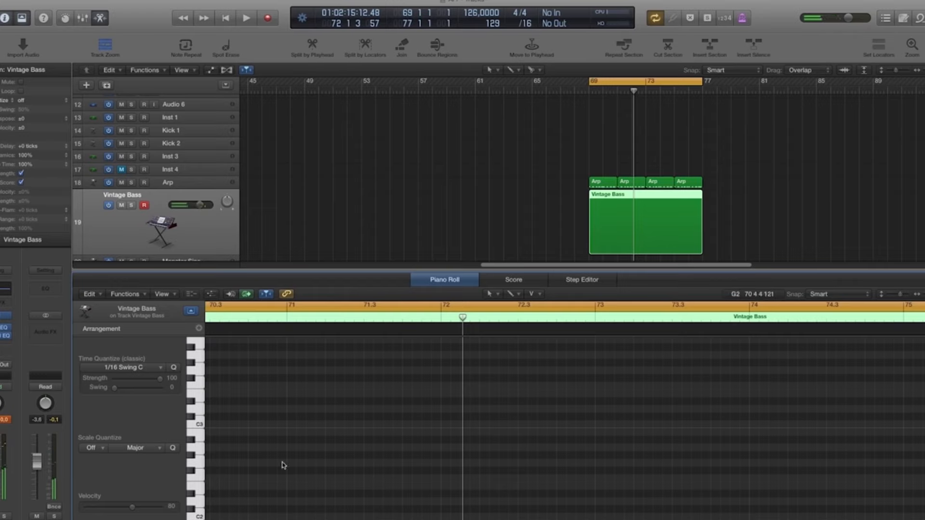
{"action": "key", "text": "z"}
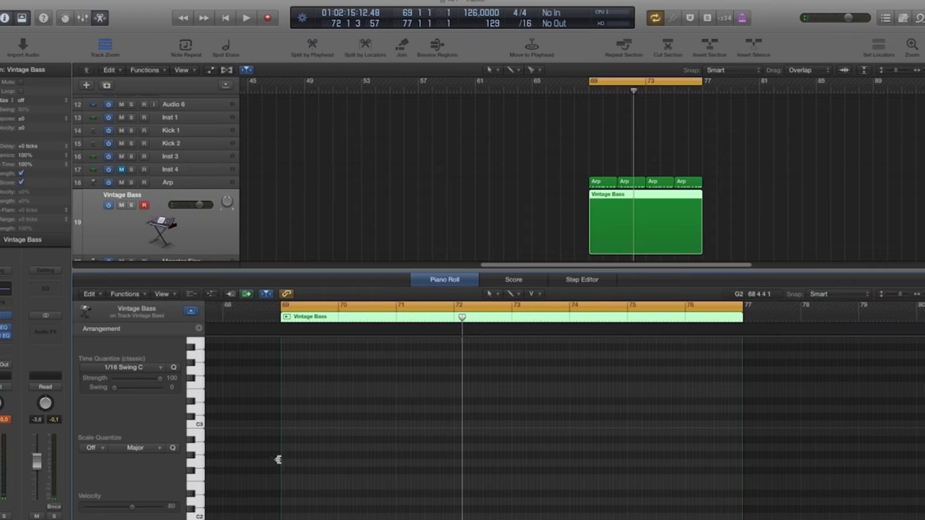
Step: Draw an A2 bass note at bar 69, lengthen it to two bars, and play it back with the arpeggio
{"action": "left_click_drag", "start_coordinate": [287, 449], "coordinate": [286, 452]}
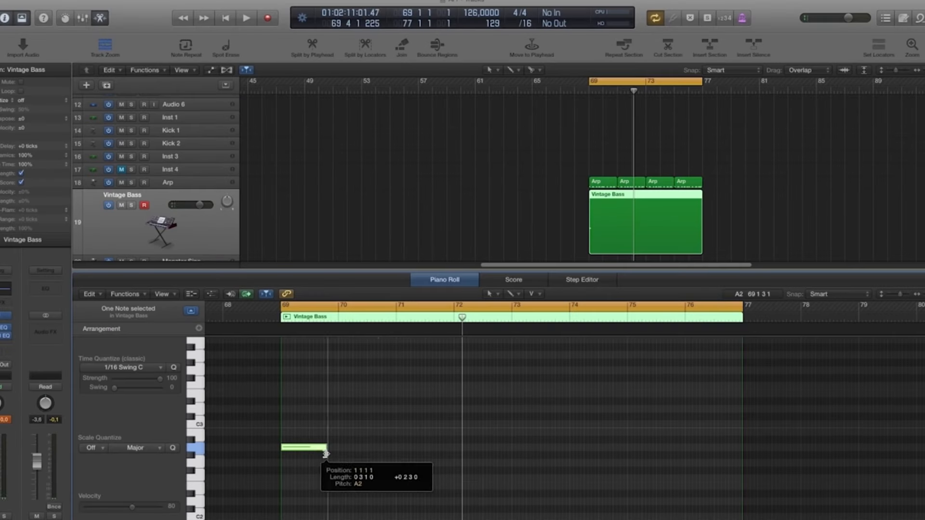
{"action": "left_click_drag", "start_coordinate": [327, 449], "coordinate": [379, 458]}
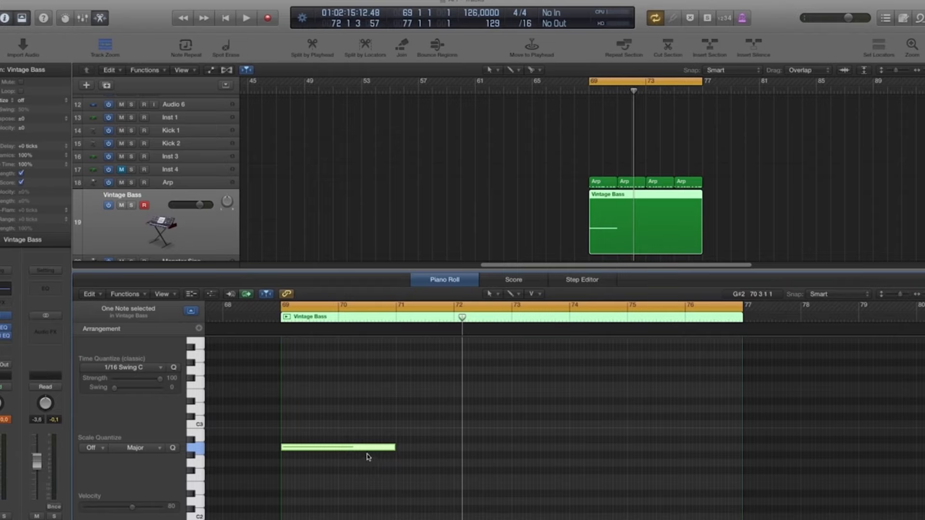
{"action": "key", "text": "space"}
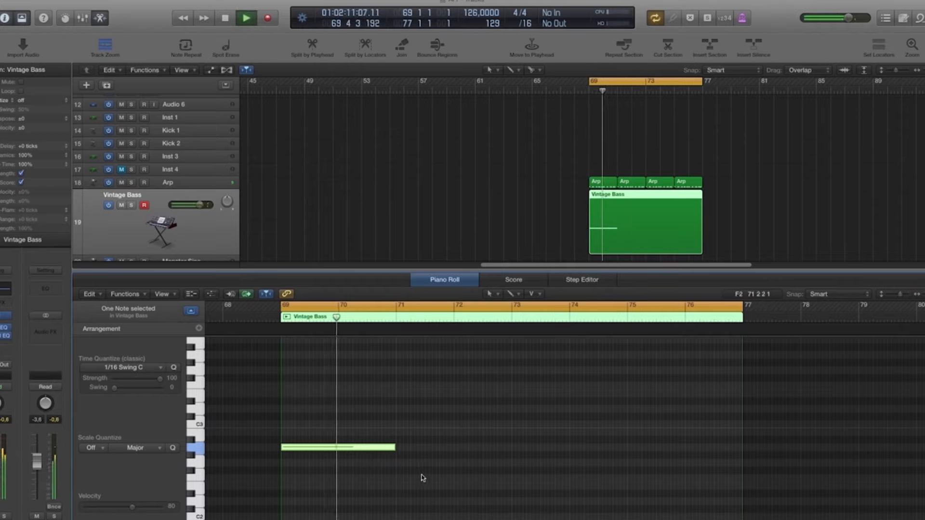
{"action": "key", "text": "space"}
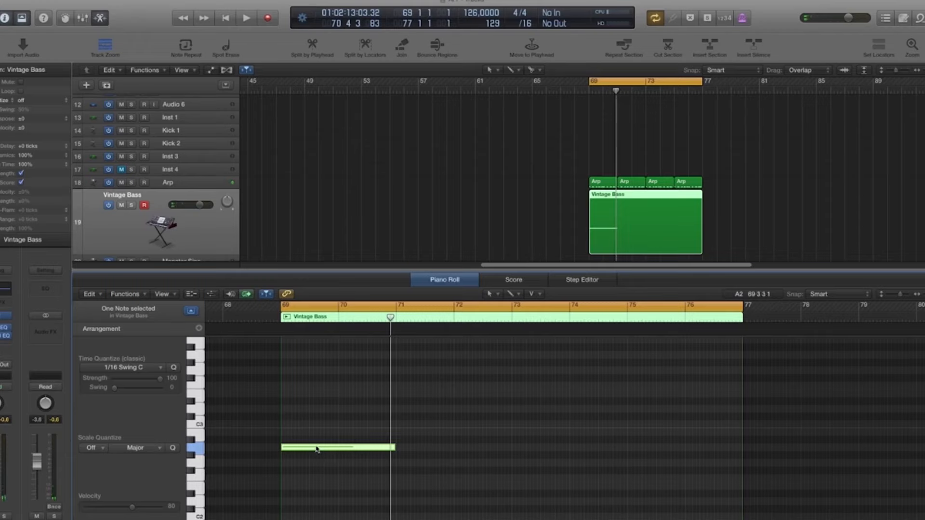
Step: Copy the A2 bass note to bar 71 at pitch G2 and play back the two-note line
{"action": "left_click_drag", "start_coordinate": [317, 449], "coordinate": [431, 464]}
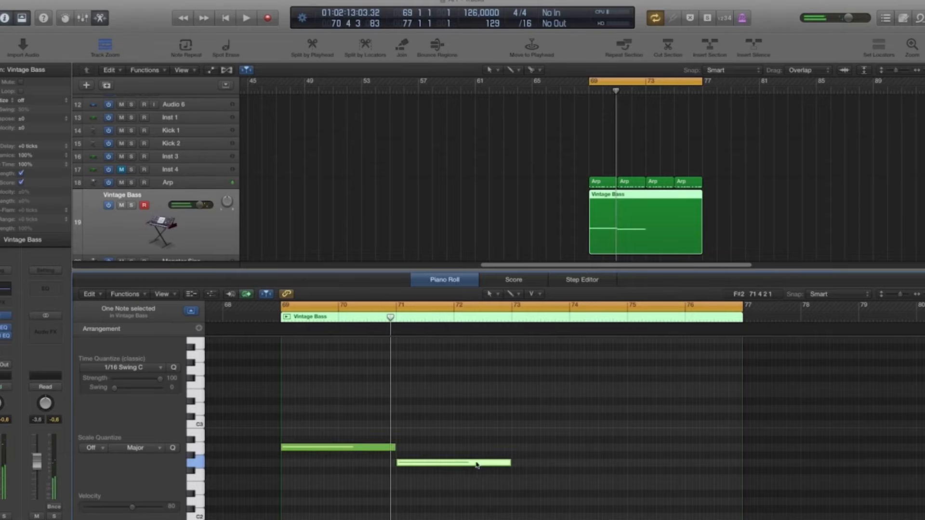
{"action": "scroll", "coordinate": [485, 454], "scroll_direction": "down", "scroll_amount": 3}
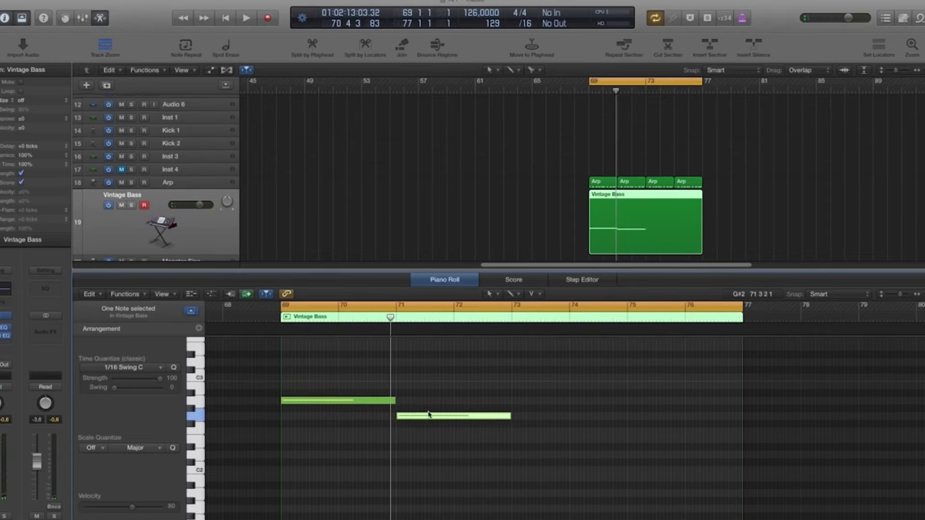
{"action": "key", "text": "space"}
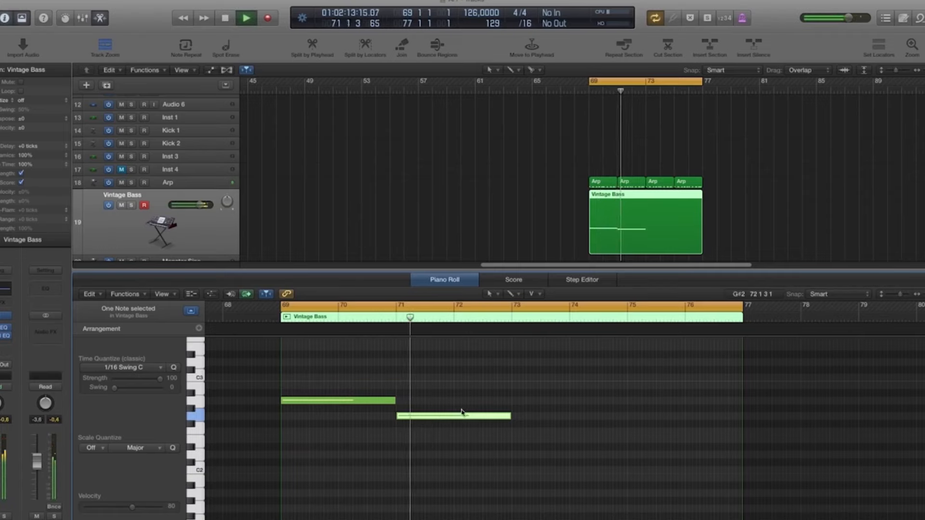
{"action": "key", "text": "space"}
Step: Continue the bass line with two-bar note copies at F2 in bar 73 and G2 in bar 75, and listen to the loop
{"action": "left_click", "coordinate": [420, 425]}
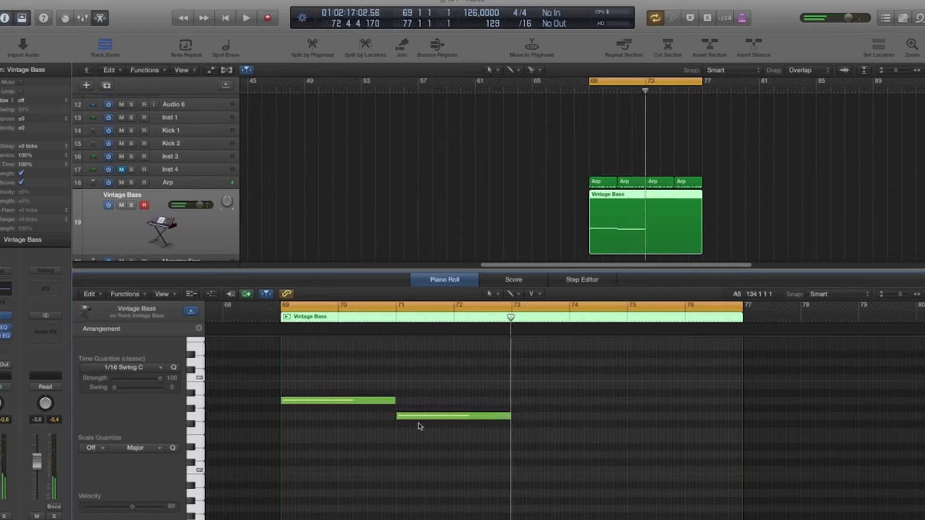
{"action": "left_click_drag", "start_coordinate": [417, 420], "coordinate": [567, 437]}
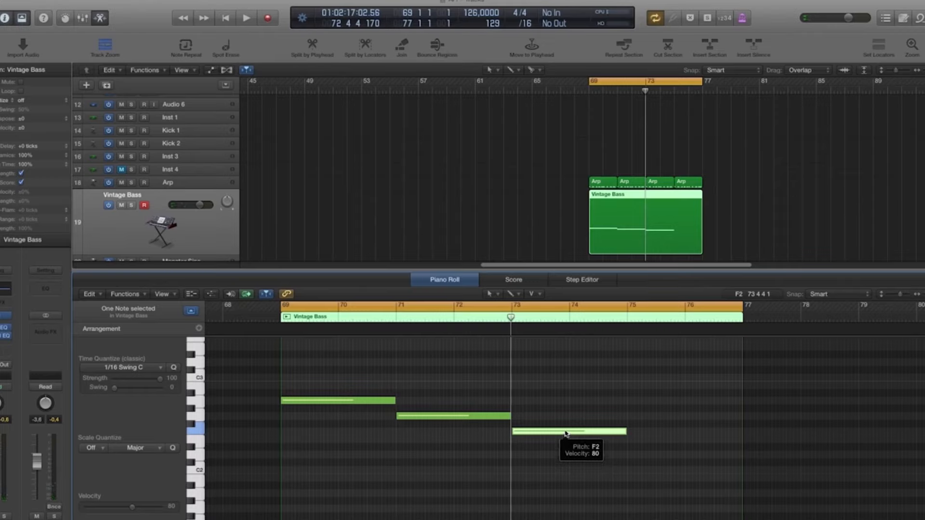
{"action": "left_click_drag", "start_coordinate": [554, 433], "coordinate": [667, 421]}
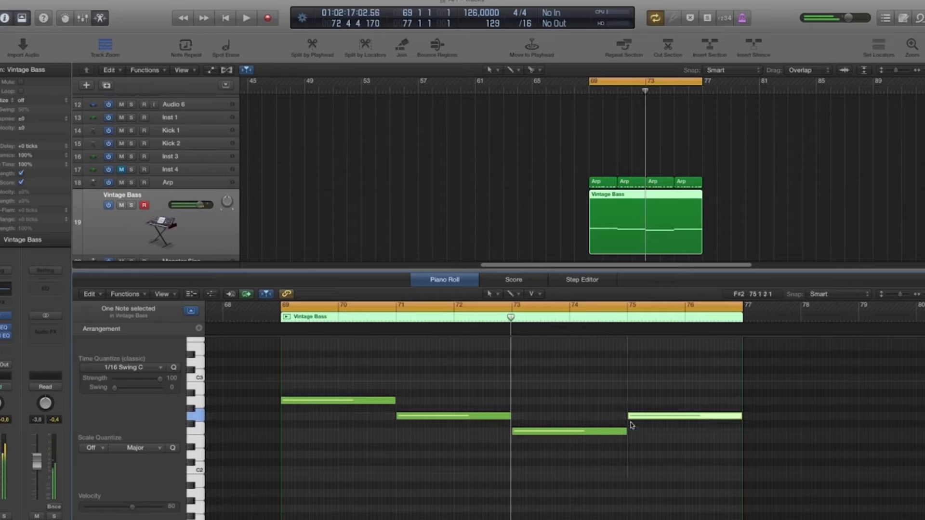
{"action": "key", "text": "space"}
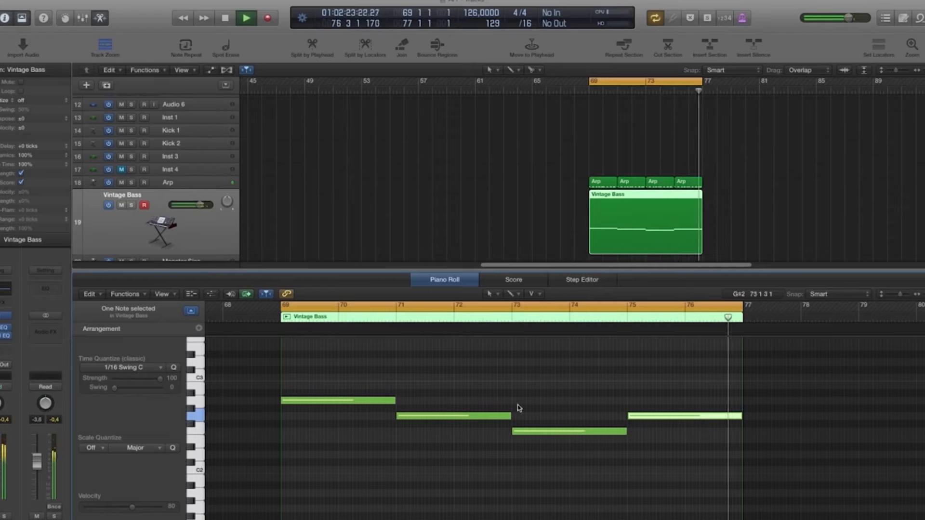
{"action": "key", "text": "n"}
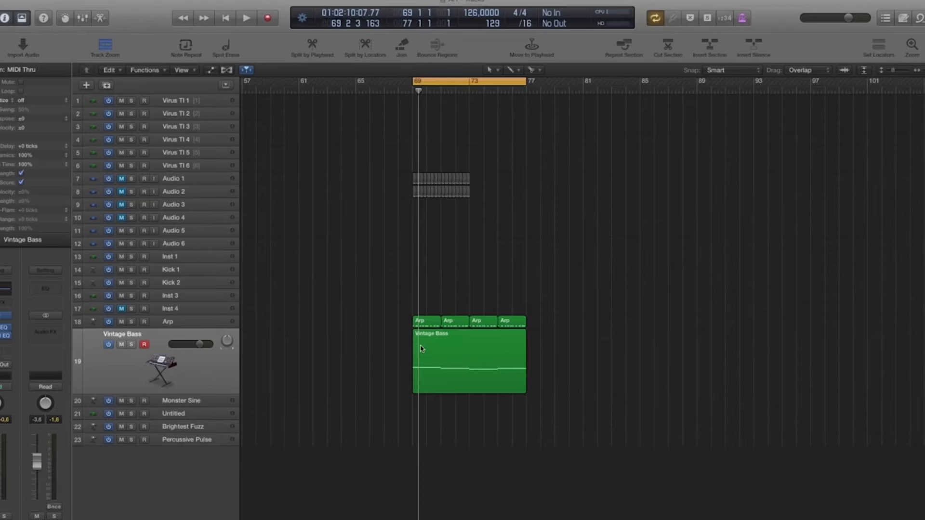
Step: Place a backup copy of the Vintage Bass region at bar 57 on the same track
{"action": "double_click", "coordinate": [422, 348]}
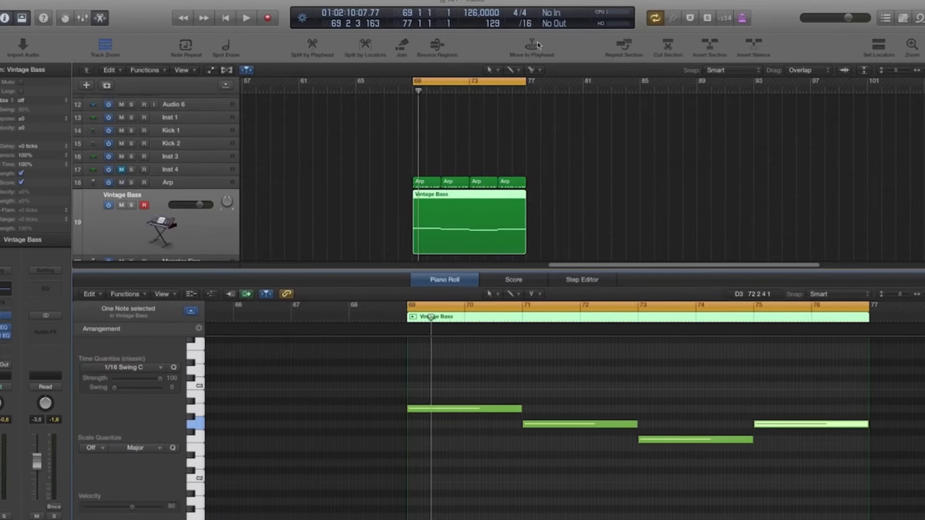
{"action": "left_click", "coordinate": [576, 205]}
{"action": "left_click_drag", "start_coordinate": [451, 207], "coordinate": [281, 210]}
{"action": "scroll", "coordinate": [587, 260], "scroll_direction": "left", "scroll_amount": 5}
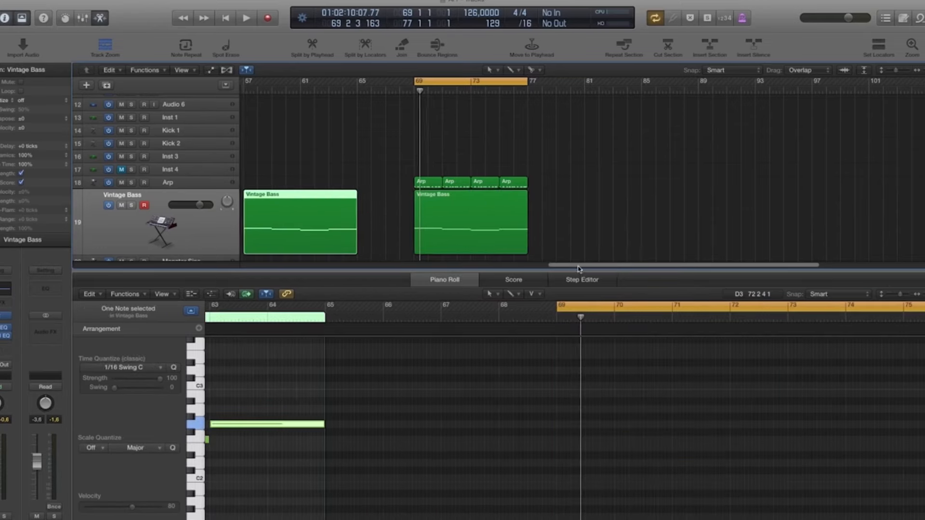
Step: In the bar 69 Vintage Bass region, move the first note to F2, the second to D2 and the third to A2
{"action": "left_click", "coordinate": [520, 210]}
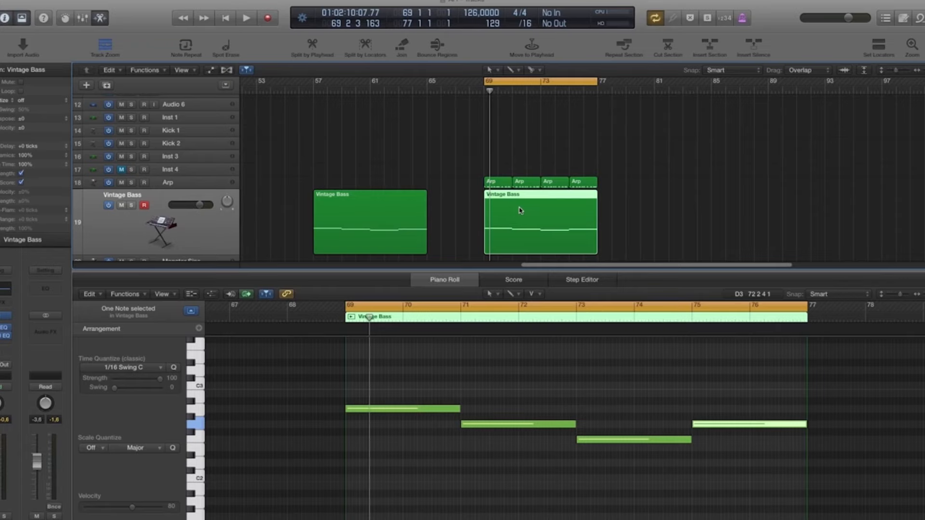
{"action": "left_click", "coordinate": [444, 451]}
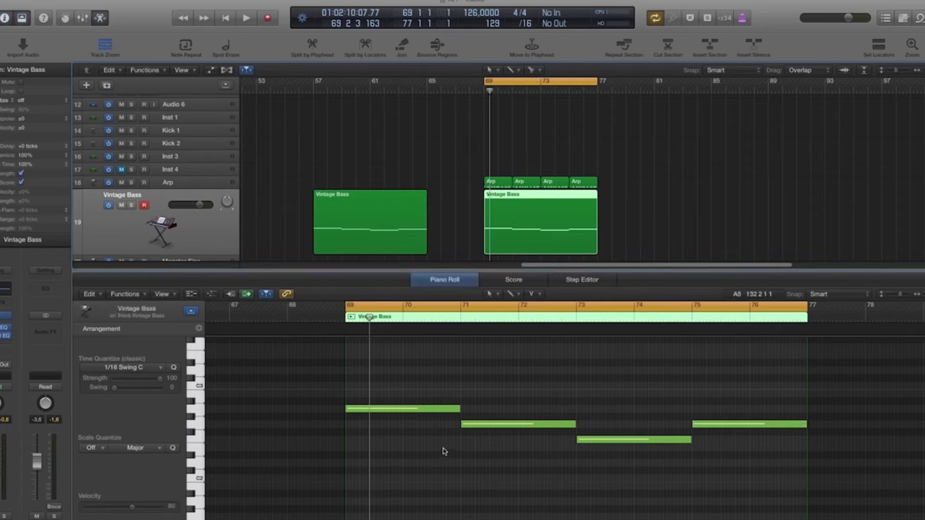
{"action": "left_click_drag", "start_coordinate": [372, 412], "coordinate": [371, 443]}
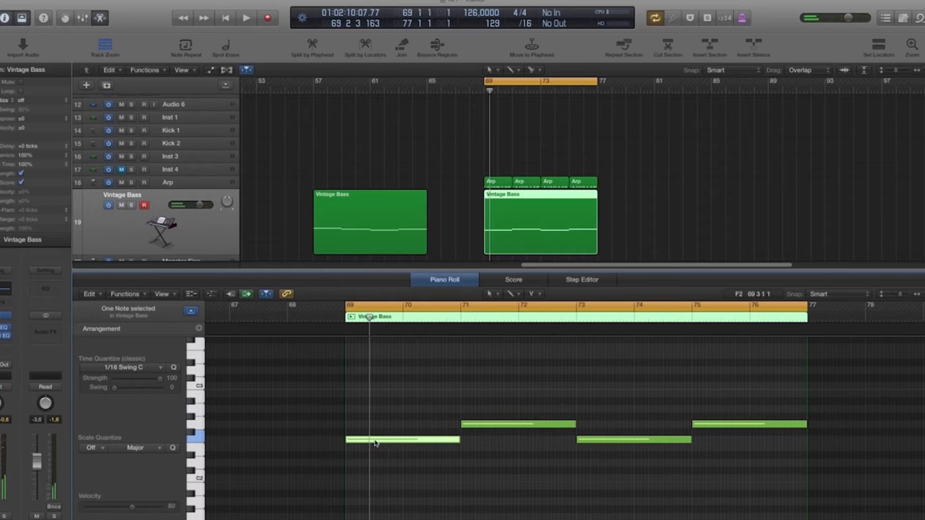
{"action": "left_click_drag", "start_coordinate": [476, 427], "coordinate": [481, 466]}
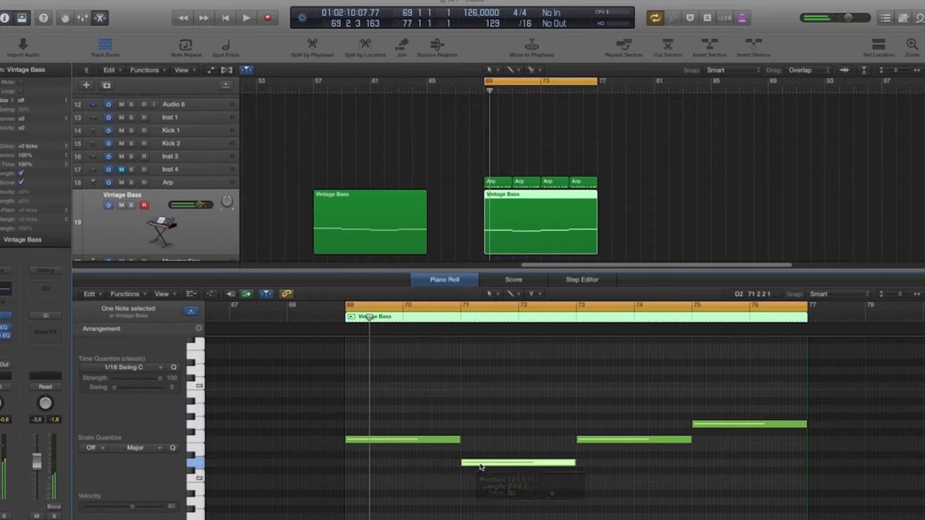
{"action": "left_click_drag", "start_coordinate": [596, 443], "coordinate": [596, 415]}
{"action": "left_click", "coordinate": [705, 425]}
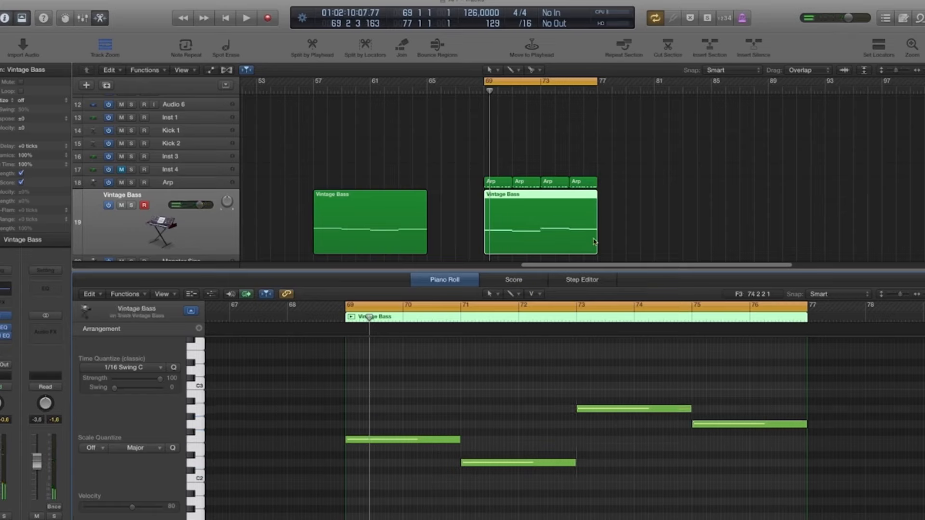
Step: Play back the revised bass line together with the four Arp regions
{"action": "key", "text": "p"}
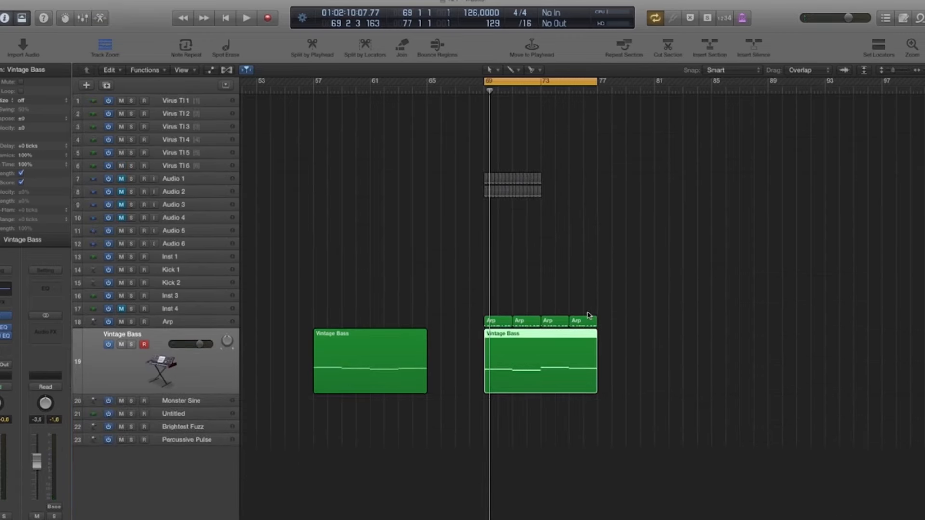
{"action": "left_click_drag", "start_coordinate": [641, 322], "coordinate": [465, 328]}
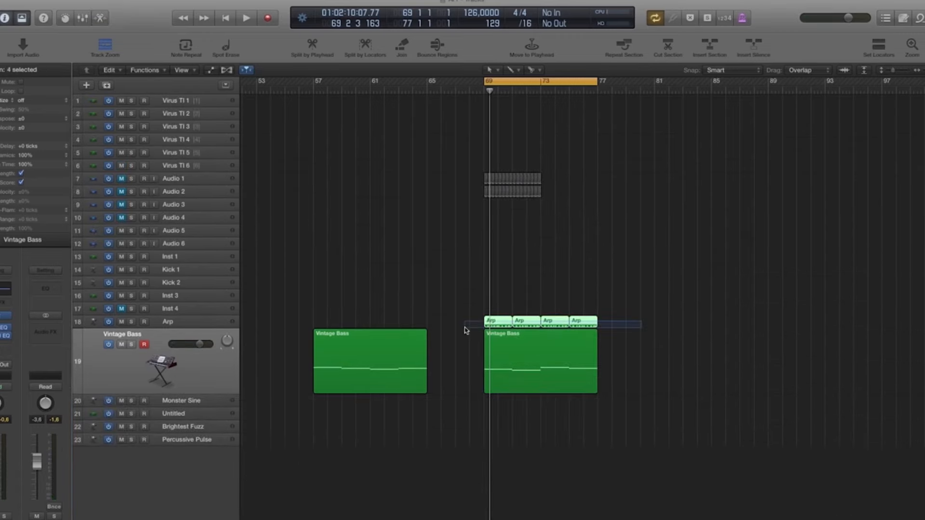
{"action": "left_click", "coordinate": [688, 335]}
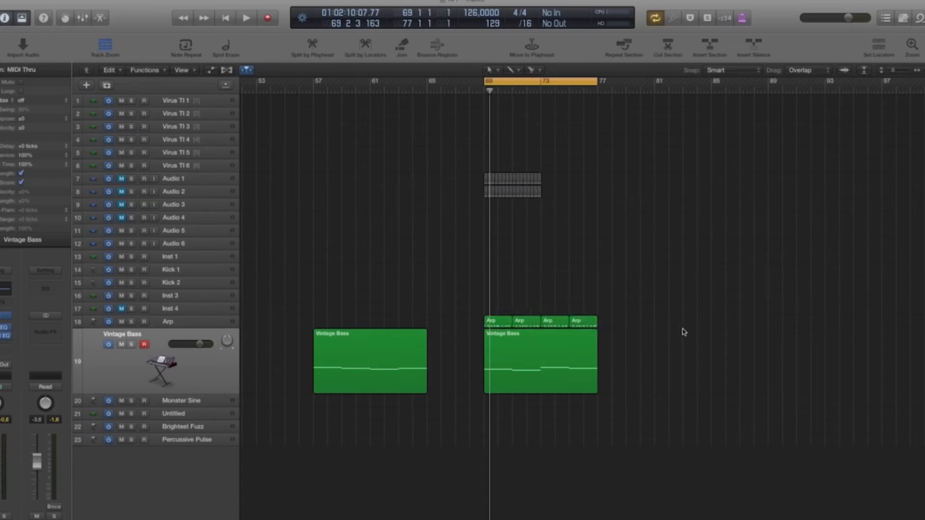
{"action": "double_click", "coordinate": [546, 348]}
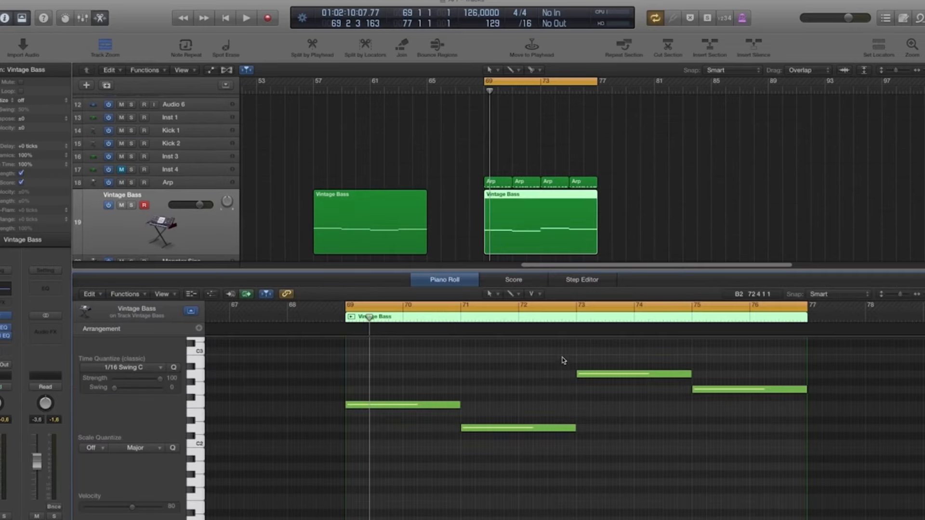
{"action": "key", "text": "space"}
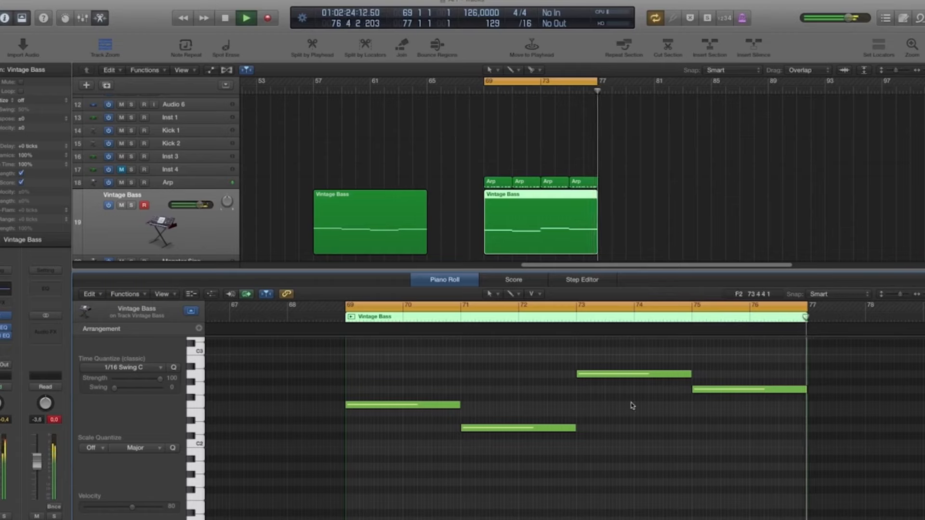
{"action": "key", "text": "space"}
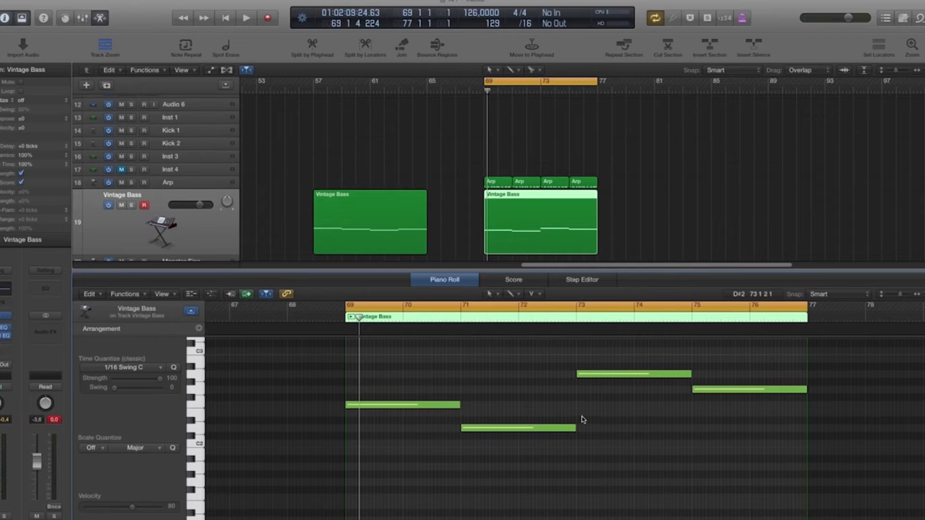
Step: Copy the revised Vintage Bass region to the Untitled track at bar 69 and open the copy in the Piano Roll
{"action": "scroll", "coordinate": [514, 237], "scroll_direction": "down", "scroll_amount": 2}
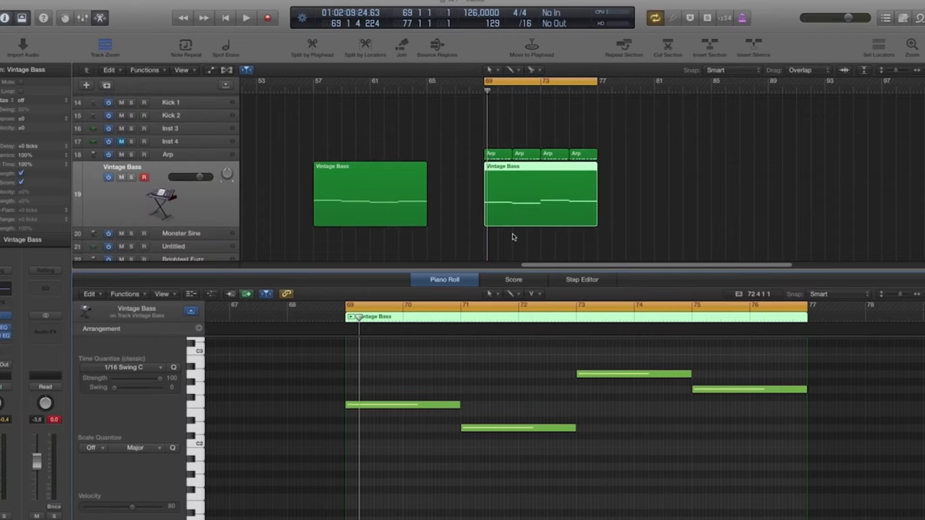
{"action": "key", "text": "e"}
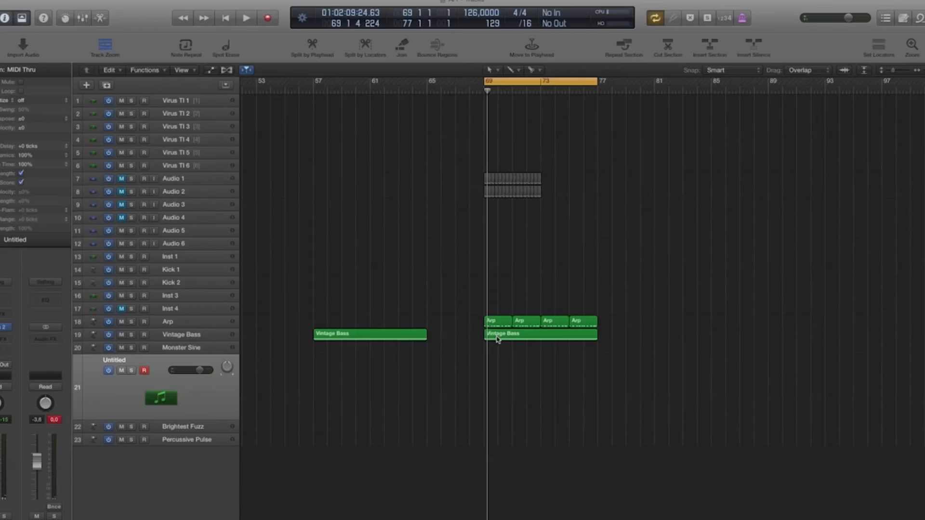
{"action": "left_click_drag", "start_coordinate": [497, 339], "coordinate": [532, 366]}
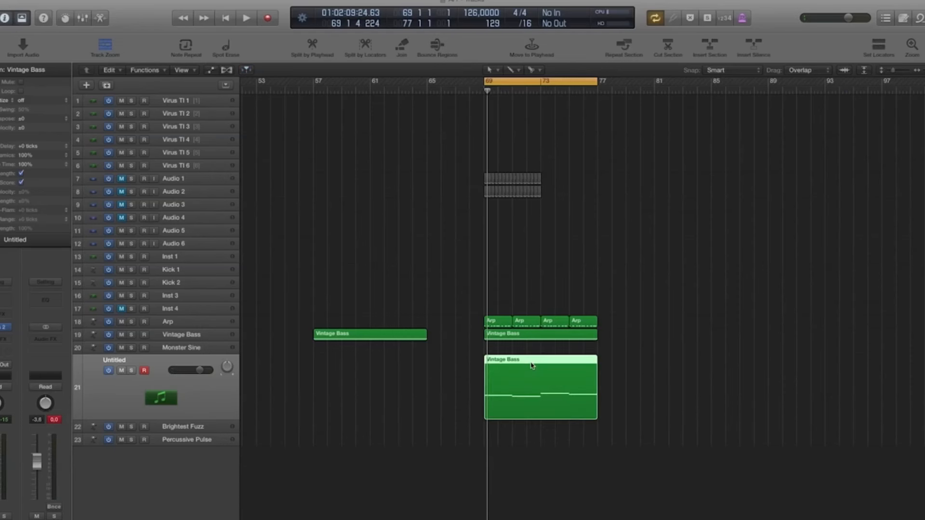
{"action": "left_click", "coordinate": [649, 375]}
{"action": "left_click", "coordinate": [496, 372]}
{"action": "double_click", "coordinate": [503, 369]}
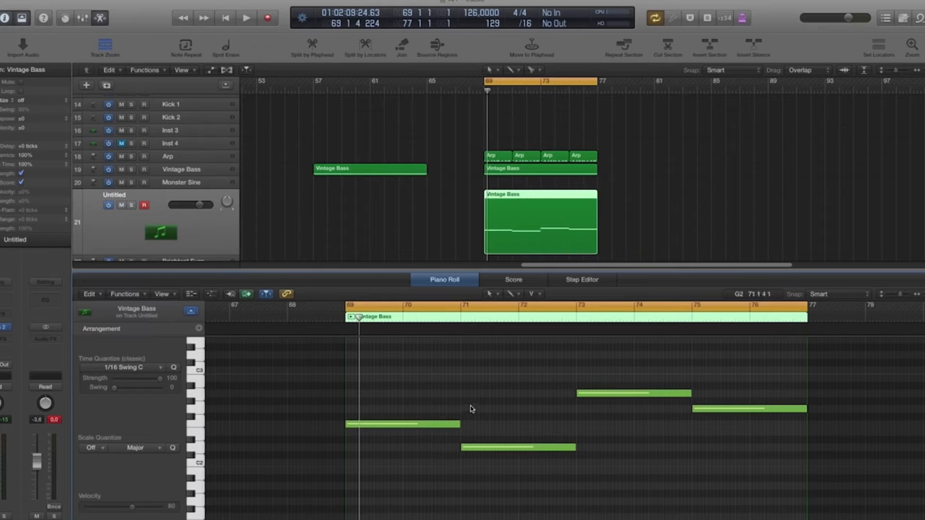
Step: Add an A2 copy of the first F2 note at bar 69 in the Untitled track's region
{"action": "key", "text": "space"}
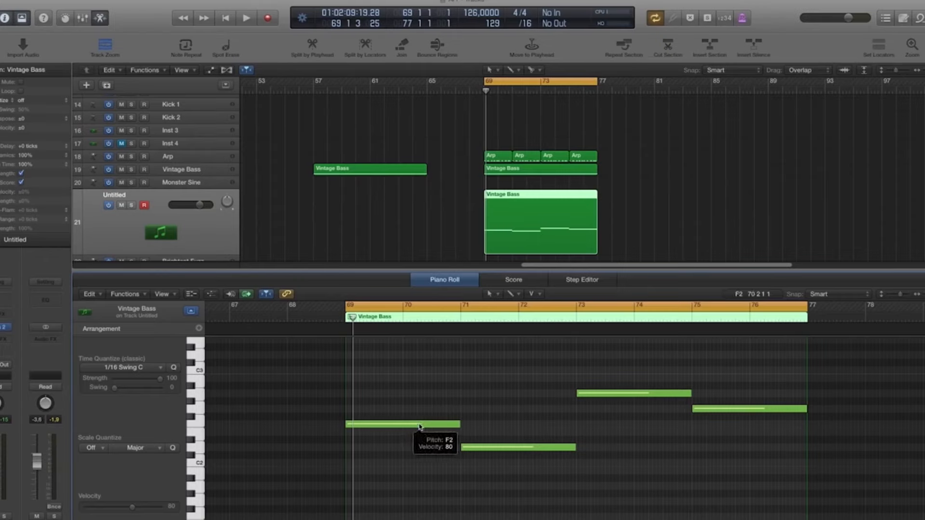
{"action": "left_click_drag", "start_coordinate": [379, 419], "coordinate": [376, 411]}
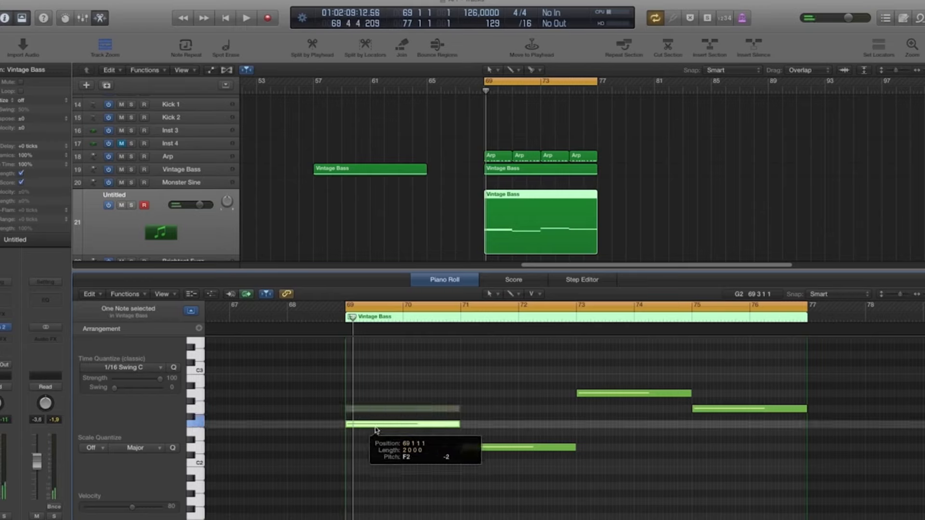
{"action": "left_click_drag", "start_coordinate": [377, 430], "coordinate": [377, 394]}
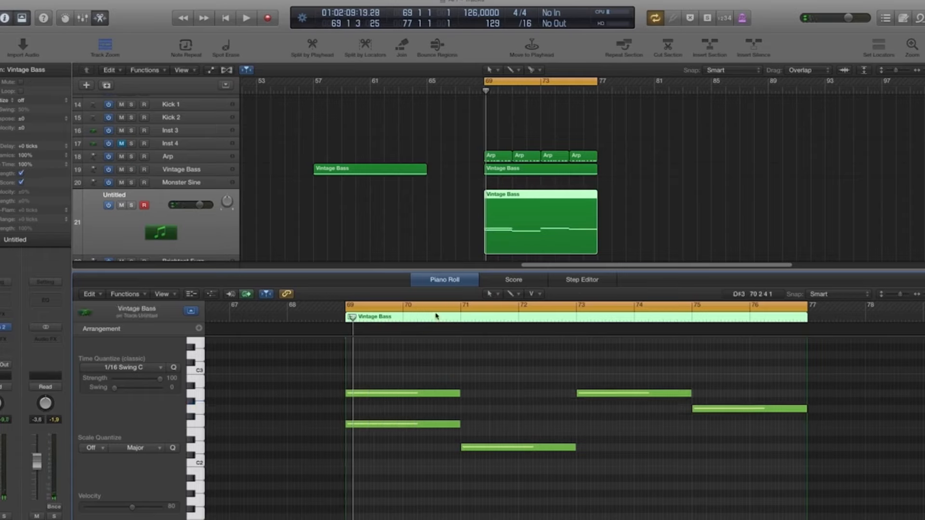
Step: Play back the Untitled region, then place a G2 copy of the bar 69 A2 note above the D2 at bar 71
{"action": "key", "text": "space"}
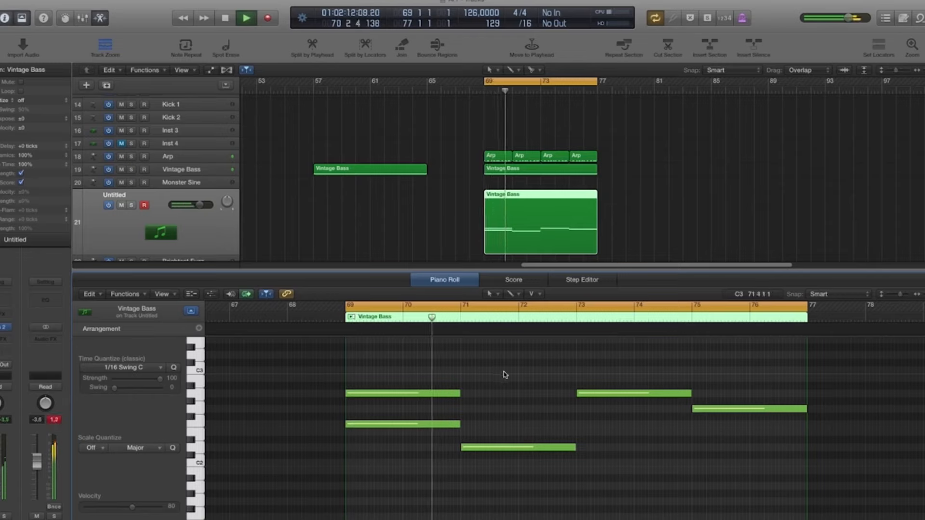
{"action": "key", "text": "space"}
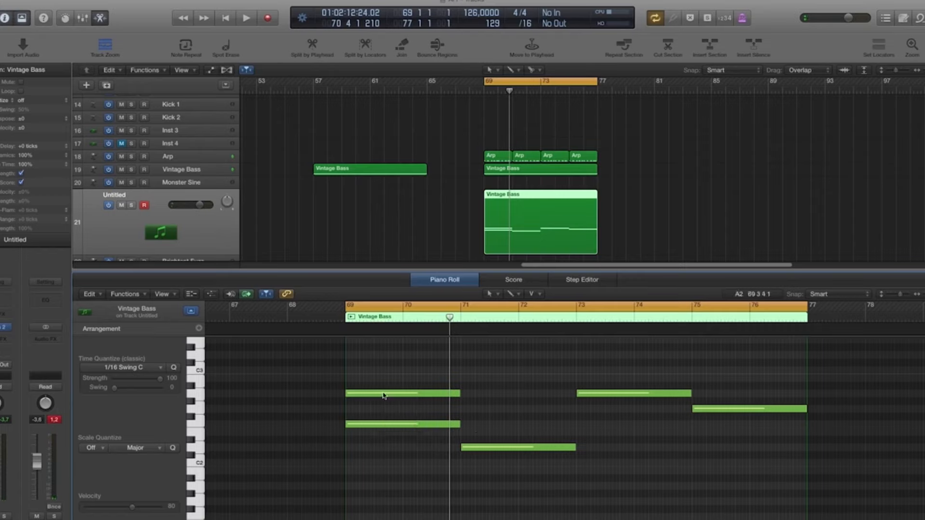
{"action": "left_click", "coordinate": [384, 395]}
{"action": "left_click_drag", "start_coordinate": [384, 395], "coordinate": [498, 409]}
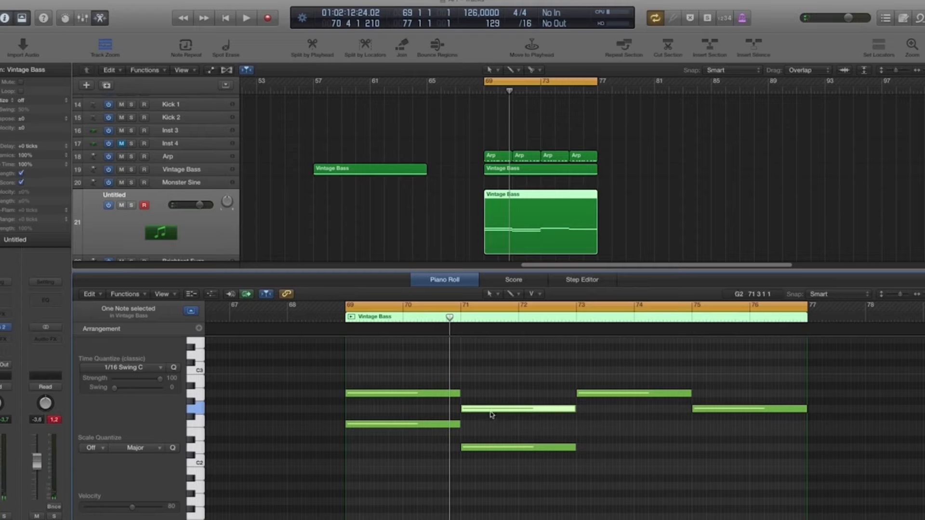
Step: Play back the Untitled region's two-note chords together with the Arp and Vintage Bass regions
{"action": "key", "text": "space"}
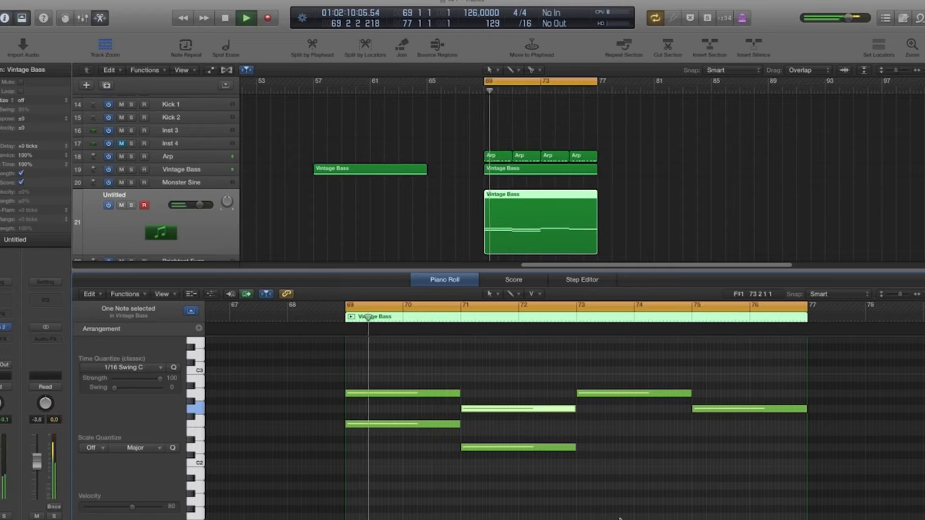
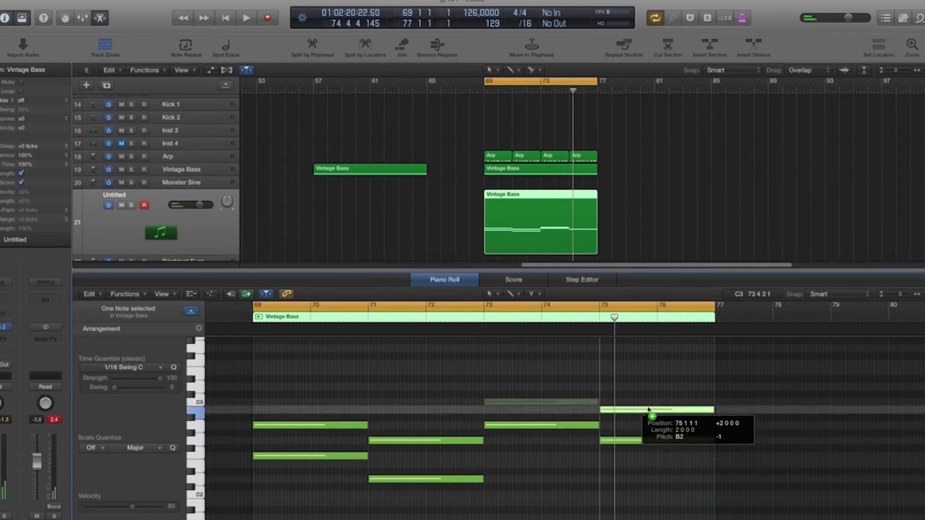
{"action": "left_click", "coordinate": [472, 321]}
{"action": "key", "text": "space"}
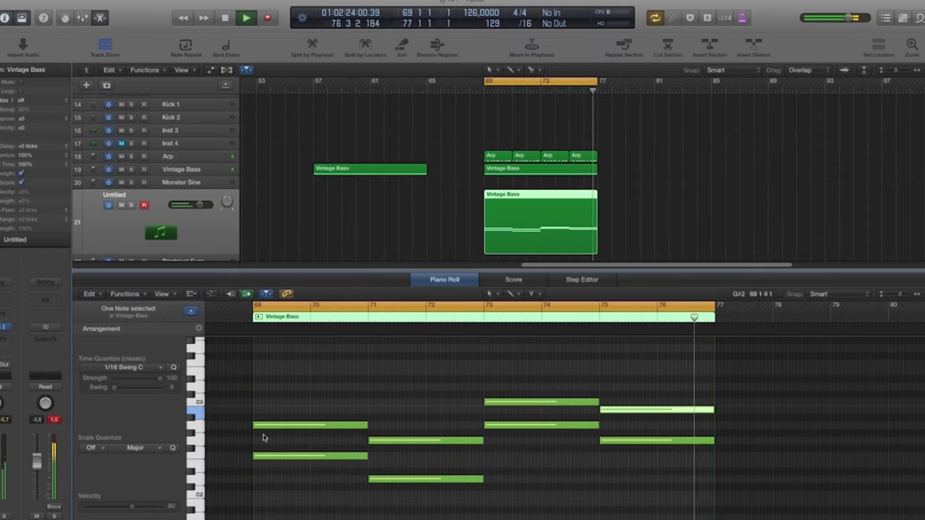
{"action": "key", "text": "space"}
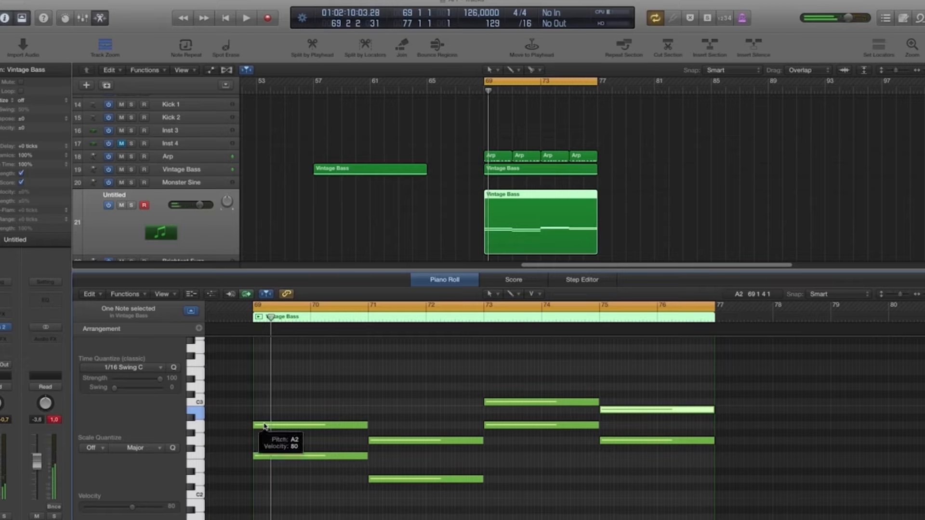
Step: Add a C3 copy of the A2 note at bar 69 and play back the three-note chord
{"action": "left_click", "coordinate": [270, 426]}
{"action": "left_click_drag", "start_coordinate": [277, 430], "coordinate": [276, 406]}
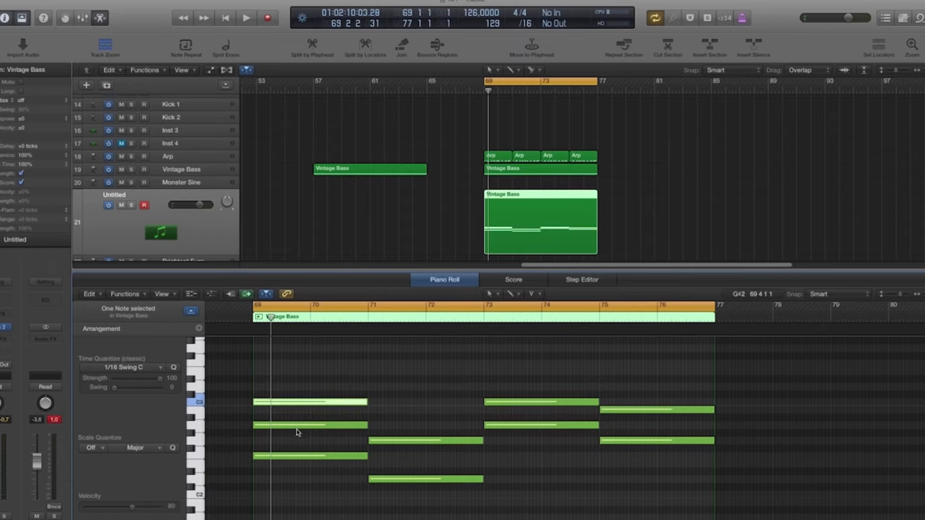
{"action": "key", "text": "space"}
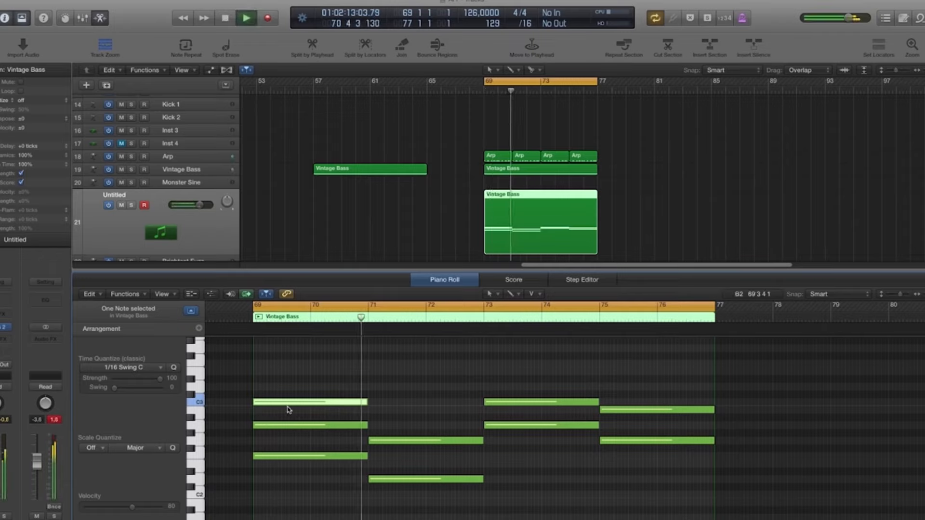
{"action": "key", "text": "space"}
Step: Copy the bar 69 C3 note to A2 at bar 71 and audition the D2, G2 and A2 notes there
{"action": "left_click_drag", "start_coordinate": [280, 404], "coordinate": [395, 428]}
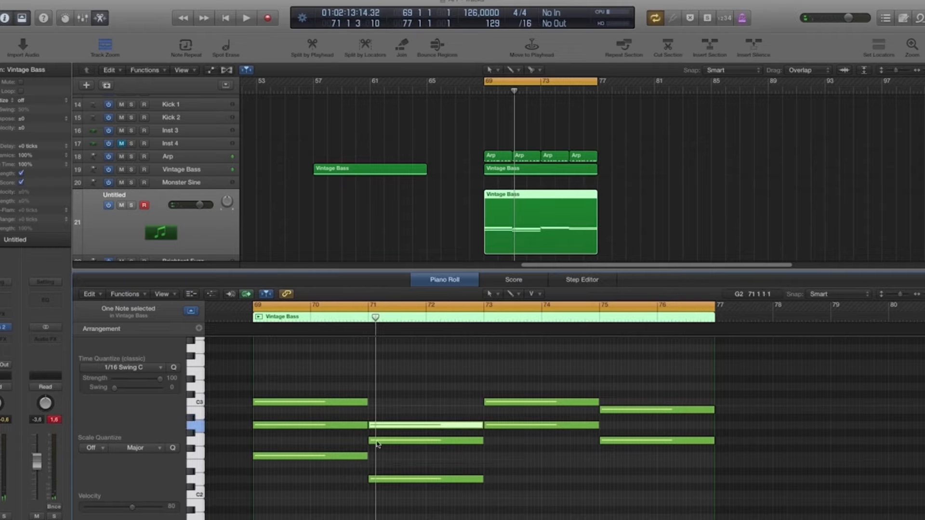
{"action": "left_click", "coordinate": [383, 479]}
{"action": "left_click", "coordinate": [388, 440]}
{"action": "left_click", "coordinate": [386, 426]}
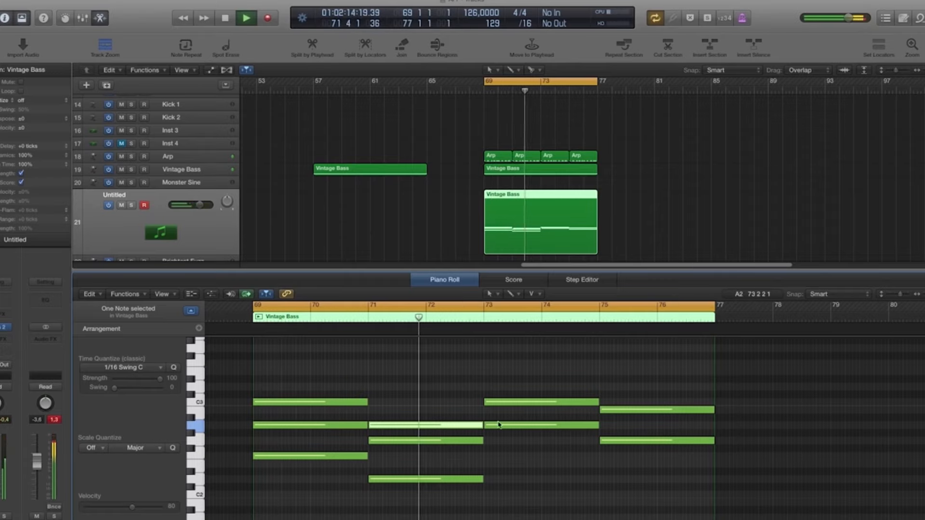
Step: Add a D3 copy of the C3 note at bar 73 and play back the chords
{"action": "scroll", "coordinate": [509, 425], "scroll_direction": "up", "scroll_amount": 3}
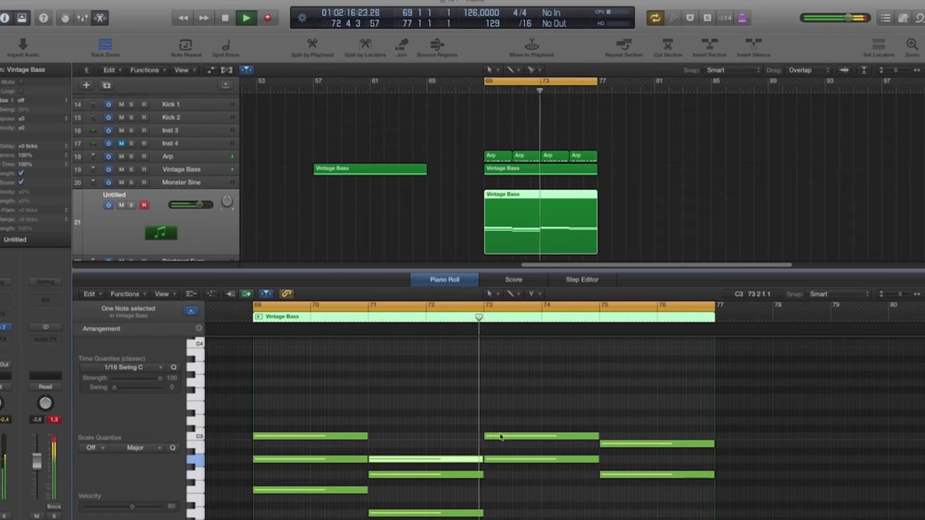
{"action": "key", "text": "space"}
{"action": "left_click", "coordinate": [499, 437]}
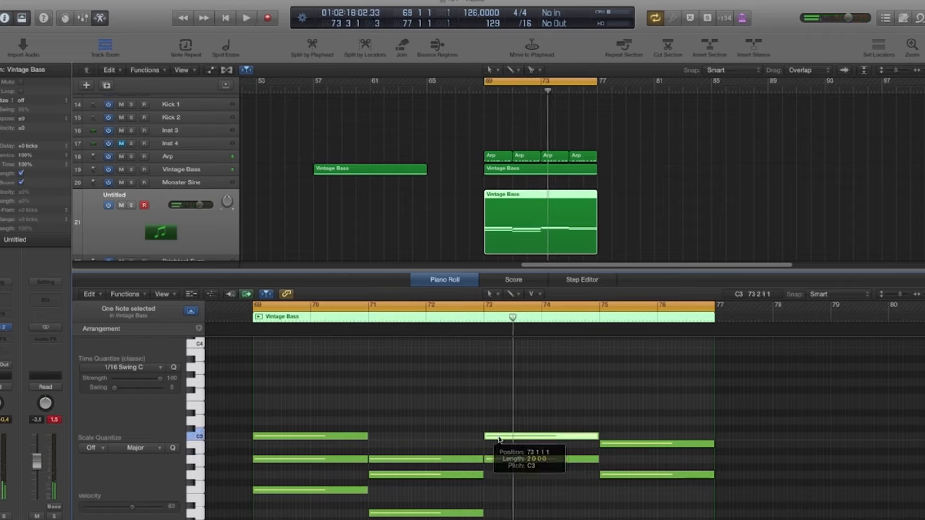
{"action": "left_click_drag", "start_coordinate": [498, 436], "coordinate": [501, 425]}
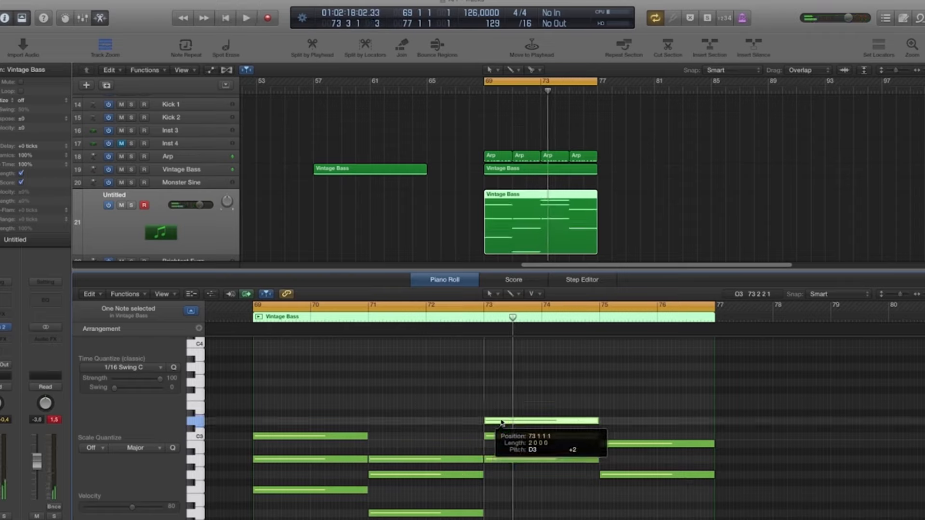
{"action": "left_click", "coordinate": [471, 319]}
{"action": "key", "text": "space"}
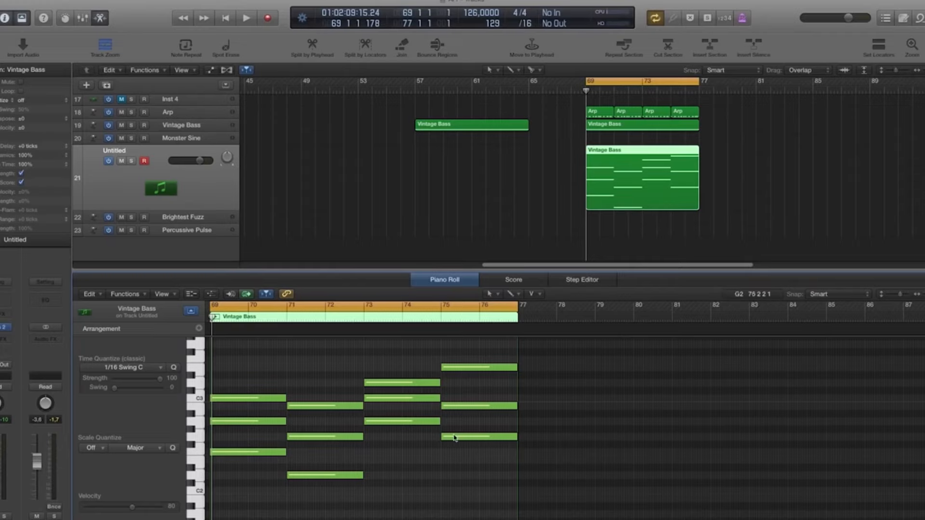
Step: In the bar 71 chord, move the G2 note to A2 and the B2 note to D3, checking each change by playback
{"action": "left_click_drag", "start_coordinate": [302, 440], "coordinate": [293, 422]}
{"action": "key", "text": "space"}
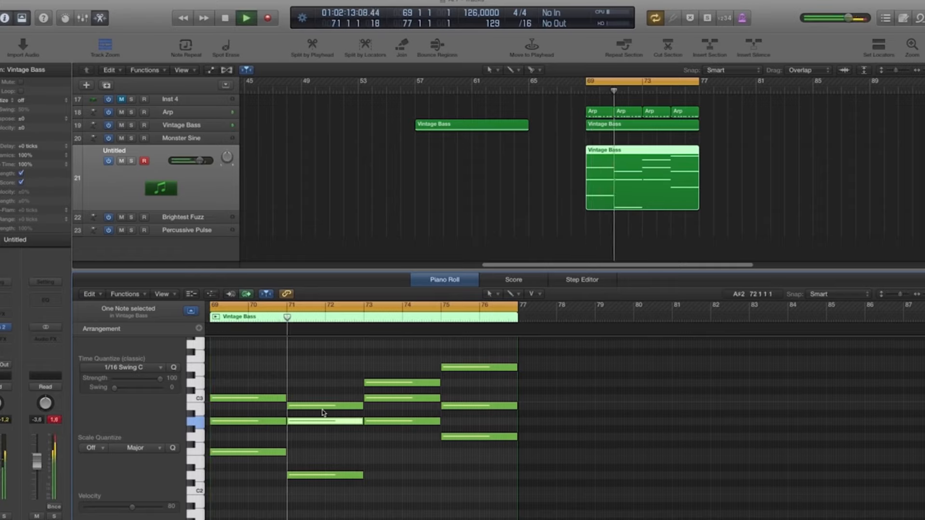
{"action": "left_click", "coordinate": [302, 406]}
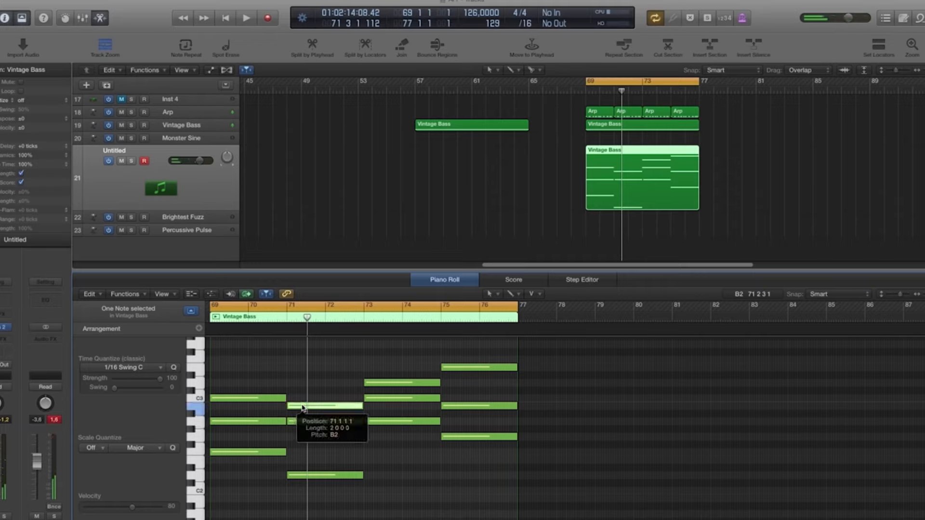
{"action": "left_click_drag", "start_coordinate": [303, 405], "coordinate": [303, 384]}
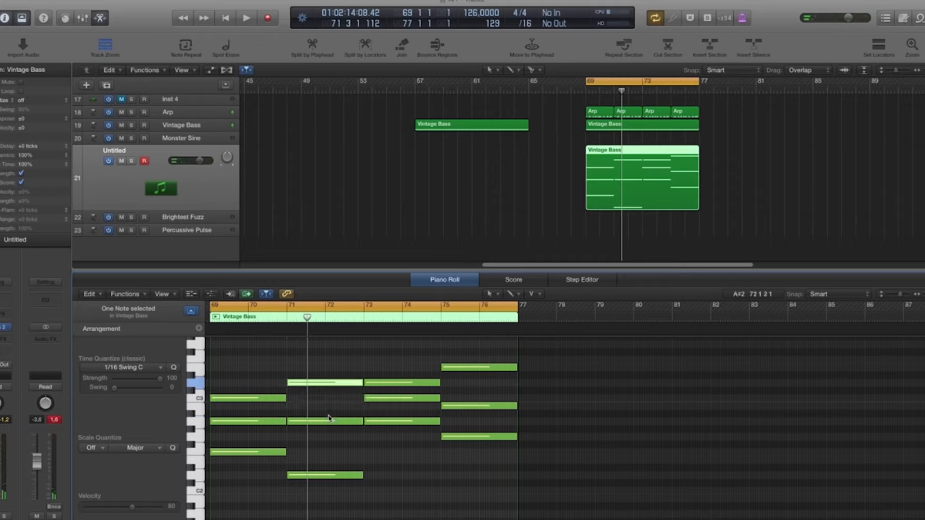
{"action": "key", "text": "space"}
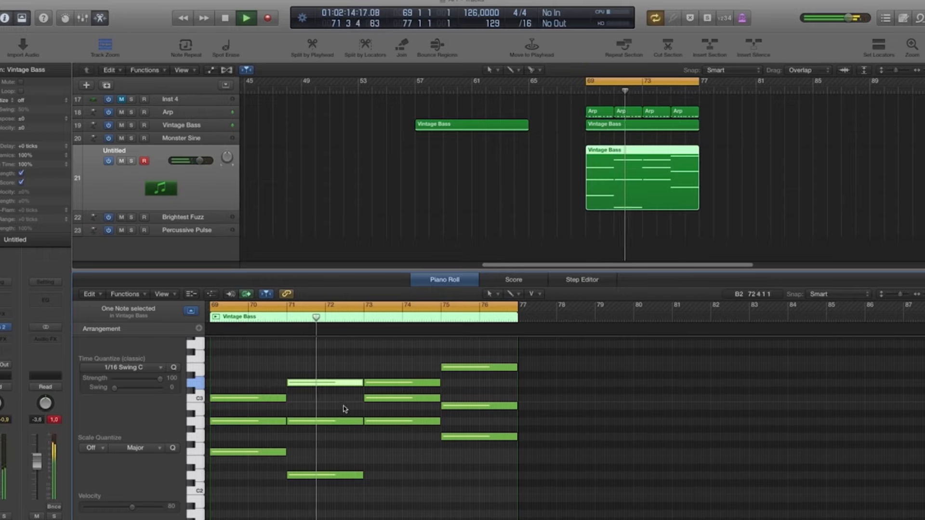
{"action": "left_click", "coordinate": [345, 409]}
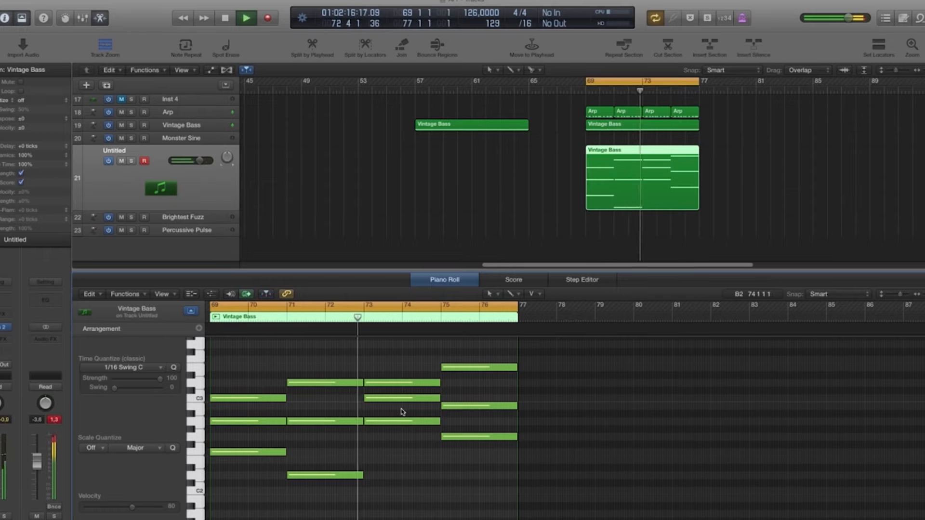
Step: Move the D3 note of the bar 73 chord up to E3 and play back the progression
{"action": "scroll", "coordinate": [393, 411], "scroll_direction": "up", "scroll_amount": 1}
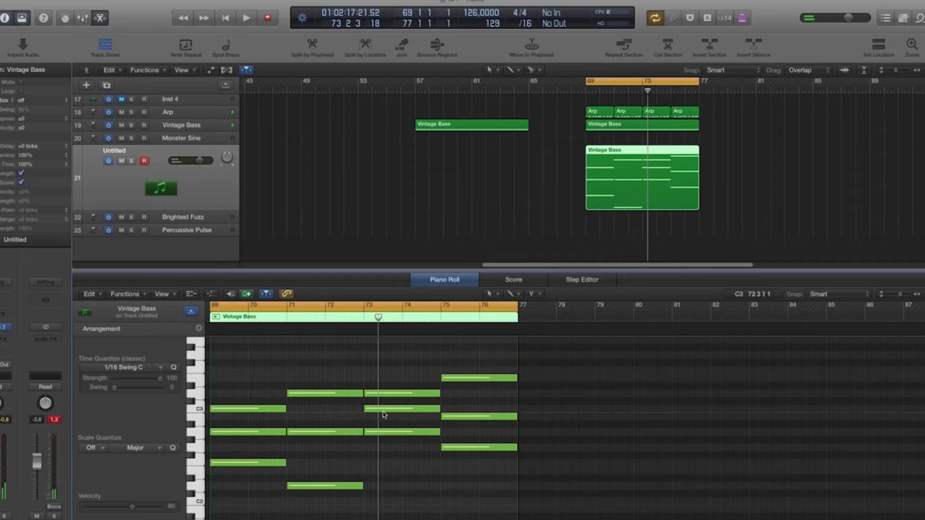
{"action": "left_click_drag", "start_coordinate": [384, 394], "coordinate": [384, 384]}
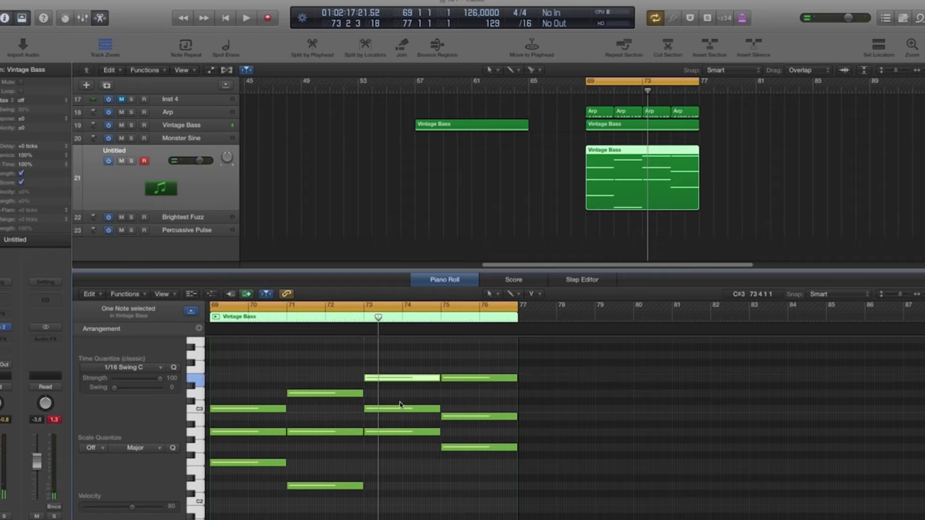
{"action": "key", "text": "space"}
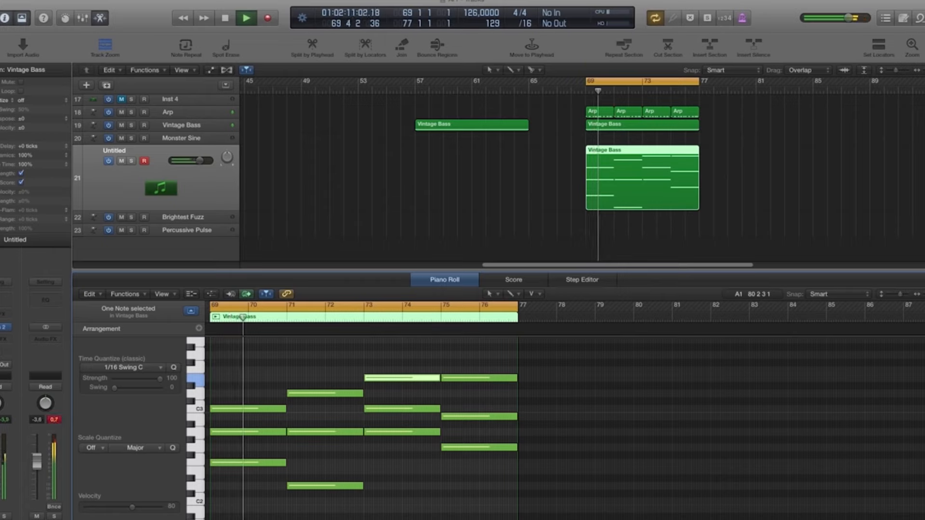
{"action": "scroll", "coordinate": [386, 400], "scroll_direction": "right", "scroll_amount": 3}
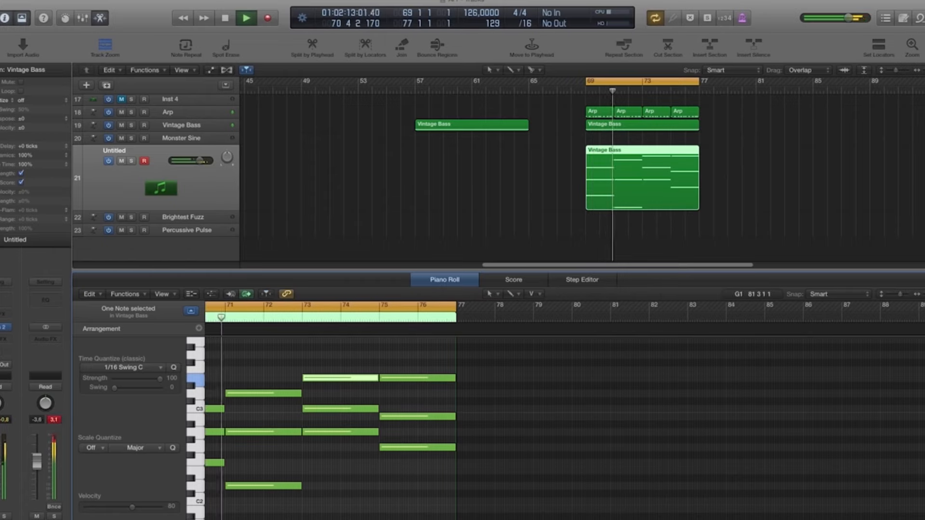
{"action": "scroll", "coordinate": [617, 510], "scroll_direction": "left", "scroll_amount": 6}
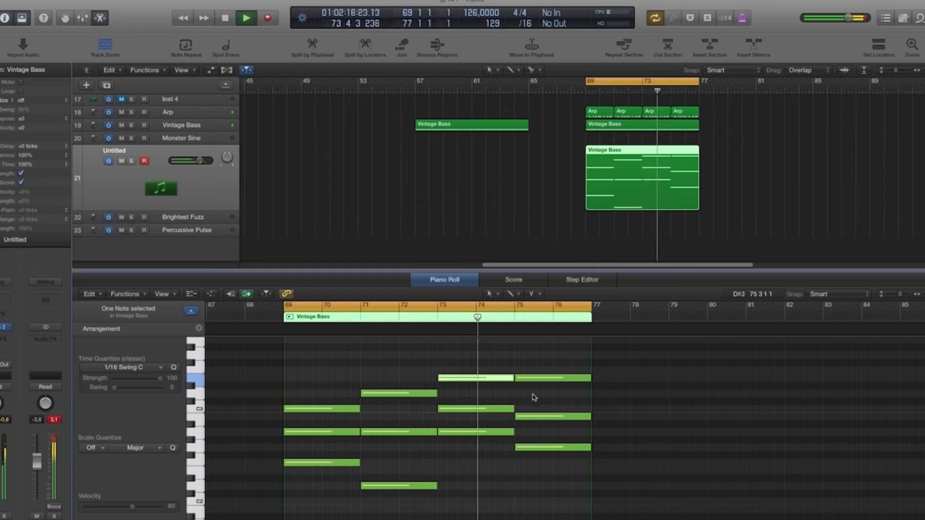
Step: Move the E3 note of the bar 75 chord down to D3 and play back the result
{"action": "key", "text": "space"}
{"action": "left_click", "coordinate": [532, 373]}
{"action": "left_click_drag", "start_coordinate": [530, 384], "coordinate": [530, 399]}
{"action": "key", "text": "space"}
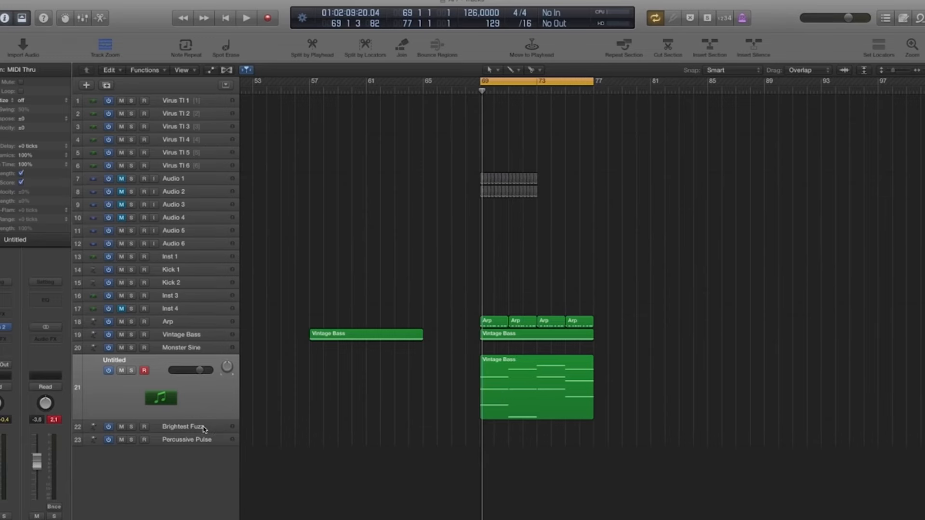
Step: Select the Brightest Fuzz track
{"action": "left_click", "coordinate": [202, 428]}
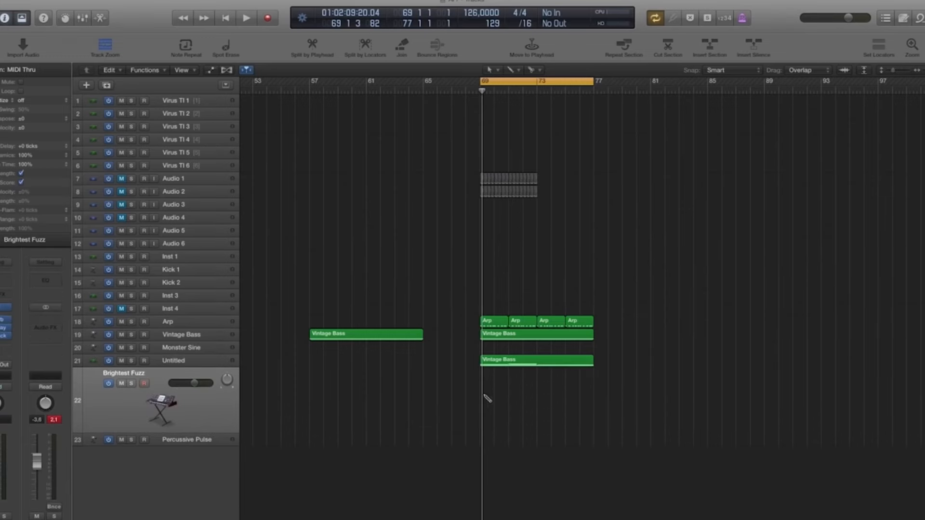